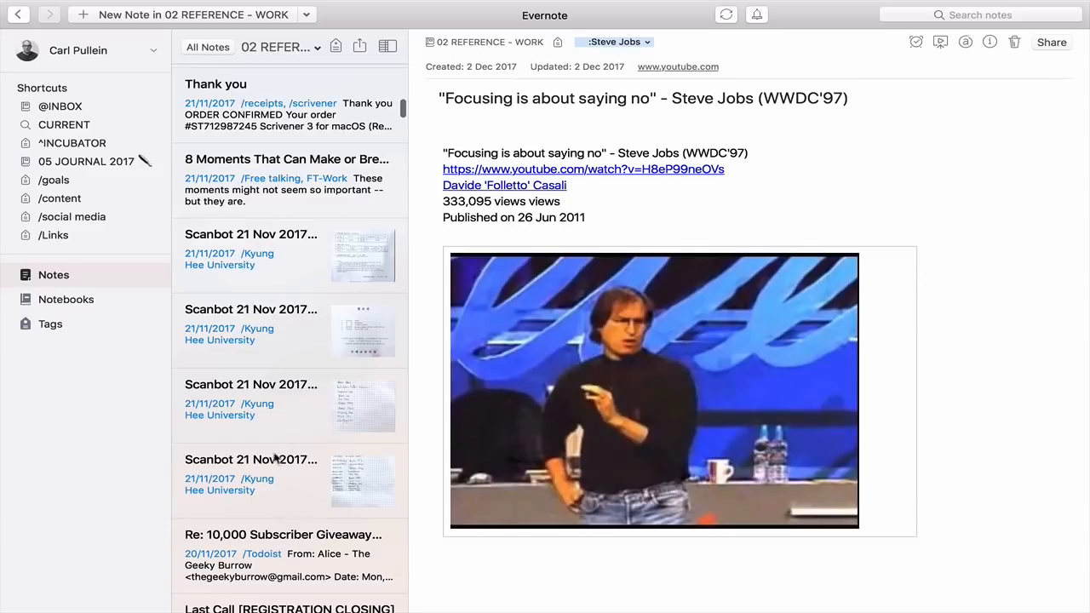
# - Select the four 'Scanbot 21 Nov 2017' notes and take the 'Focusing is about saying no' note out of the selection
pyautogui.keyDown('super'); pyautogui.click(247, 257); pyautogui.keyUp('super')
pyautogui.keyDown('super'); pyautogui.click(246, 321); pyautogui.keyUp('super')
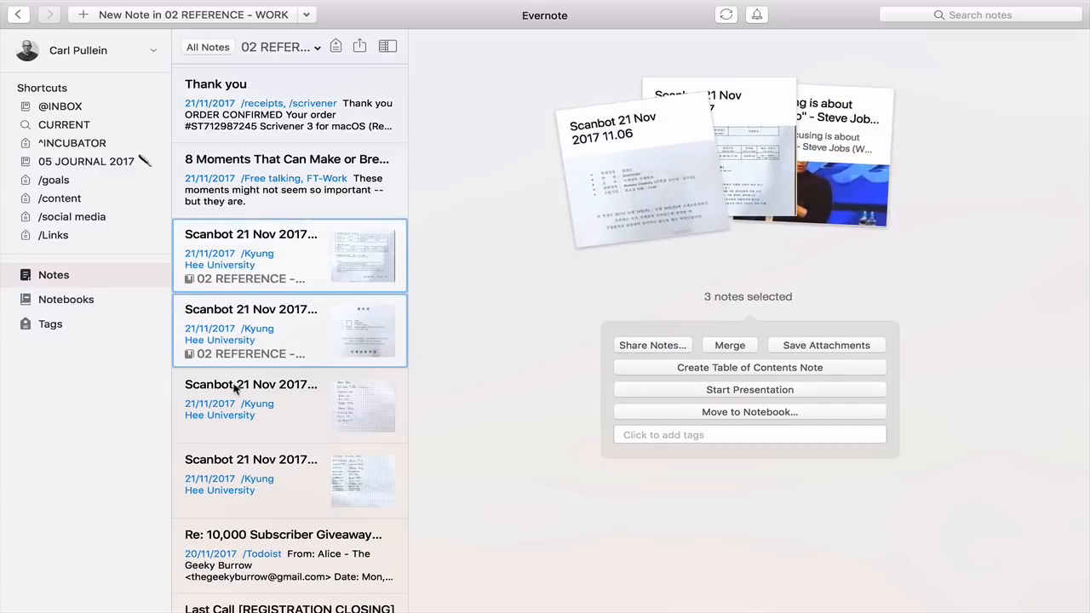
pyautogui.keyDown('super'); pyautogui.click(238, 434); pyautogui.keyUp('super')
pyautogui.keyDown('super'); pyautogui.click(241, 492); pyautogui.keyUp('super')
pyautogui.scroll(10, 267, 260)
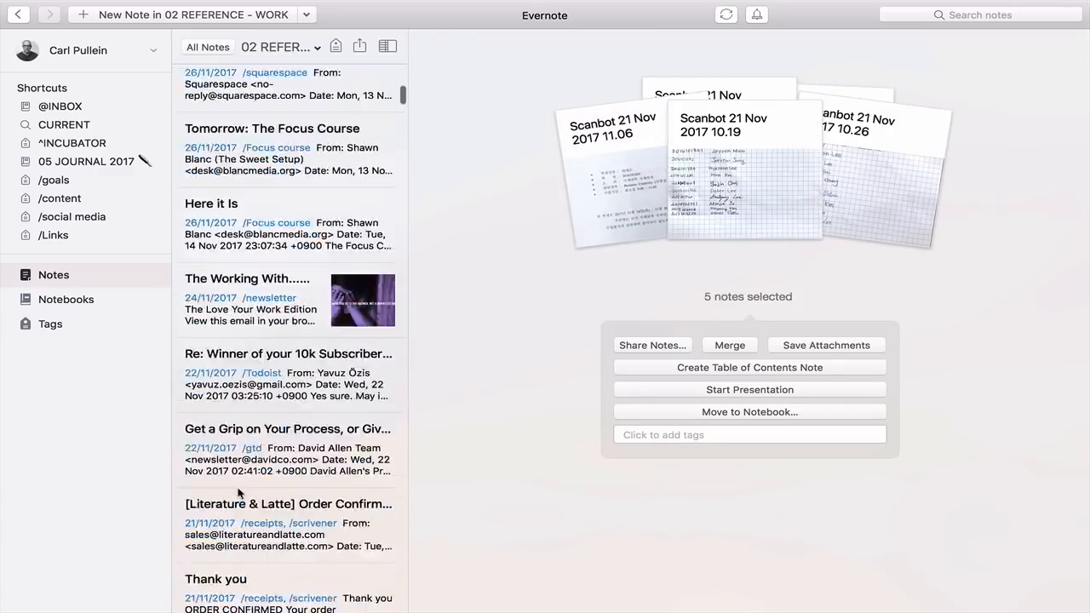
pyautogui.keyDown('super'); pyautogui.click(284, 124); pyautogui.keyUp('super')
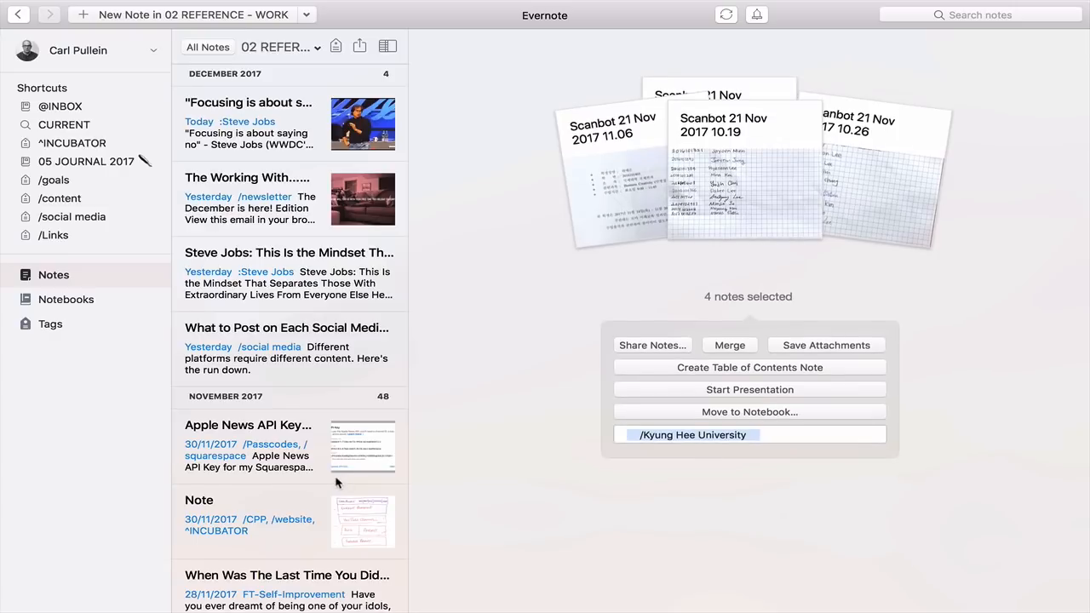
# - Add the 'Explaining how to plan' note to the selected Scanbot notes and create a table of contents note from them
pyautogui.scroll(-10, 338, 482)
pyautogui.scroll(-15, 337, 482)
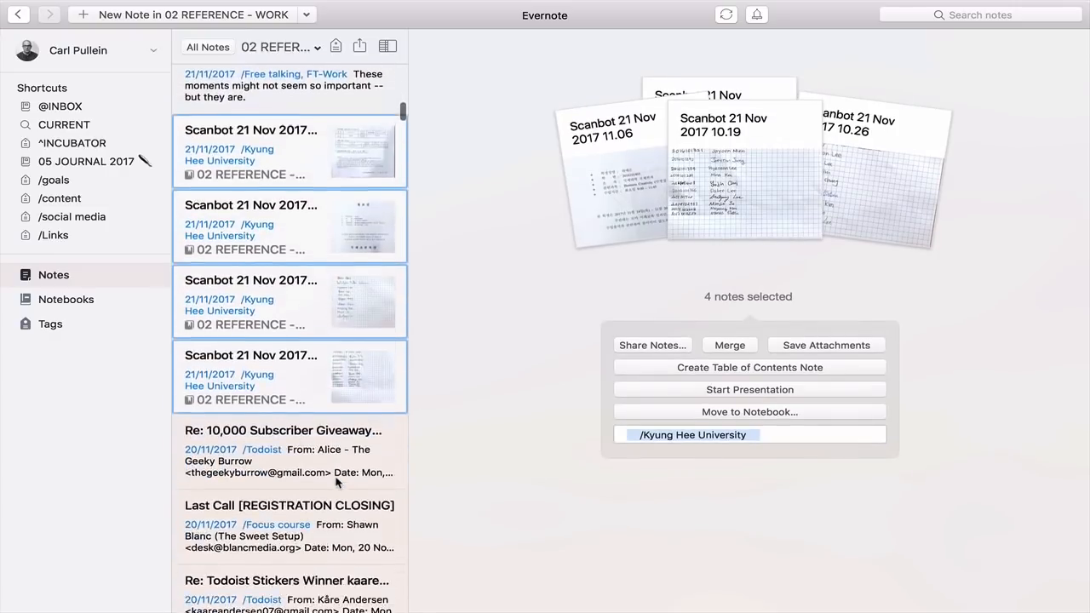
pyautogui.scroll(-15, 337, 482)
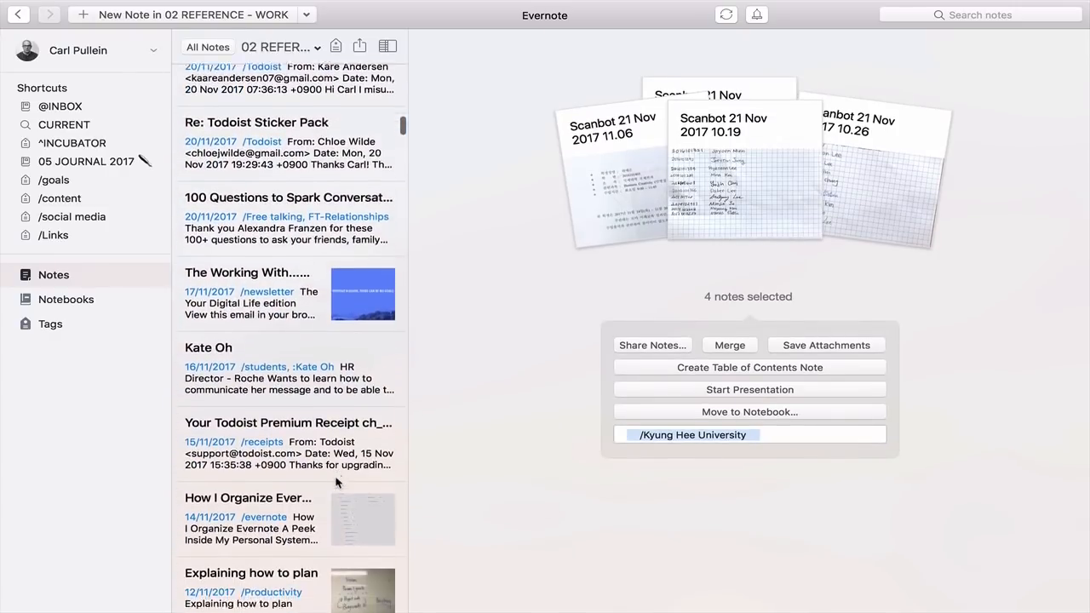
pyautogui.scroll(-3, 337, 482)
pyautogui.scroll(8, 337, 482)
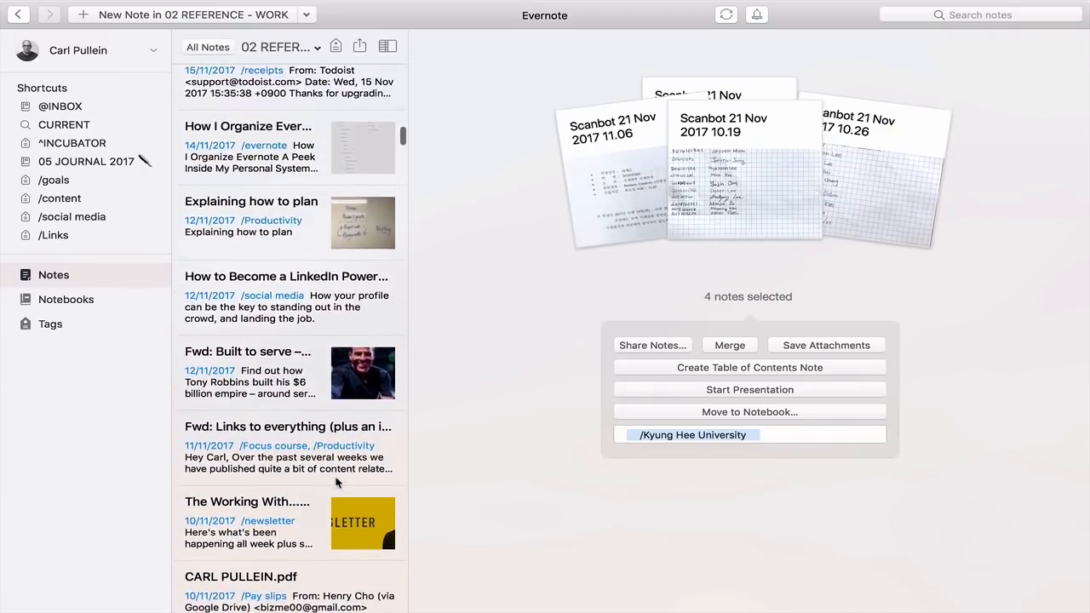
pyautogui.scroll(2, 338, 482)
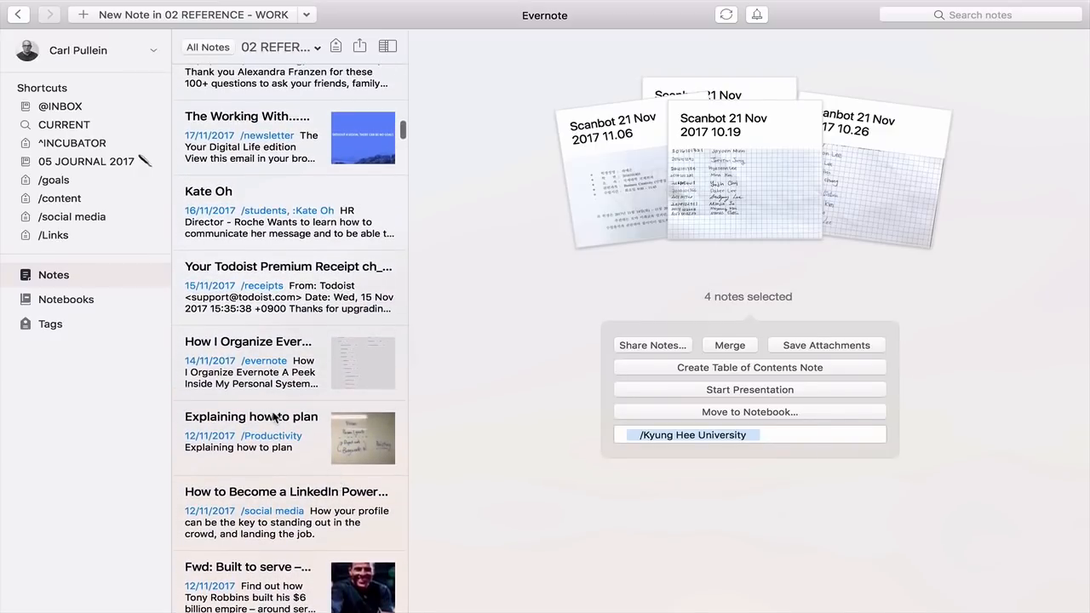
pyautogui.keyDown('super'); pyautogui.click(275, 417); pyautogui.keyUp('super')
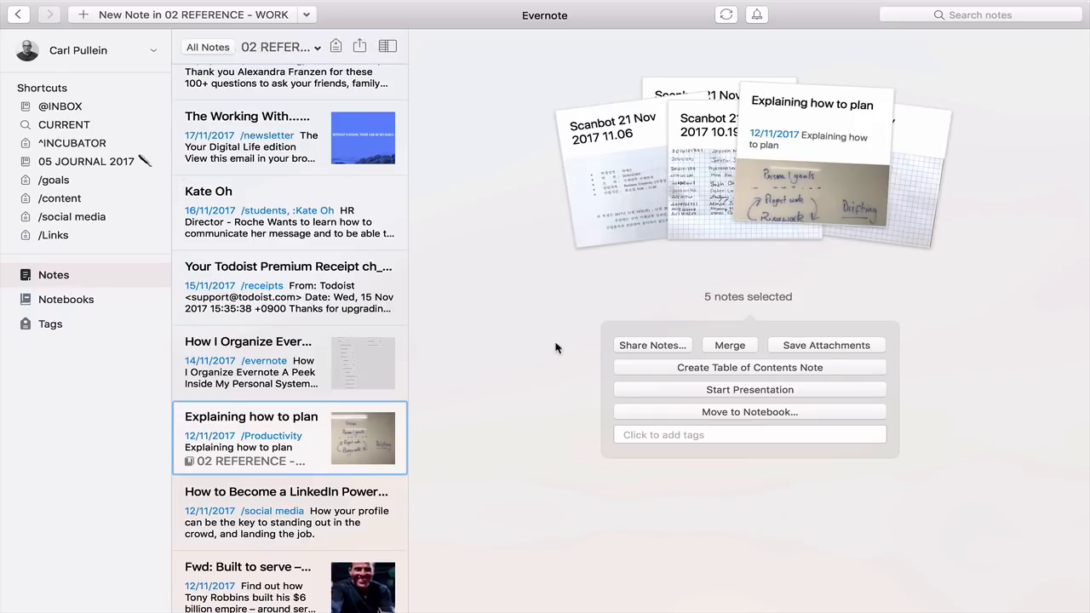
pyautogui.click(780, 372)
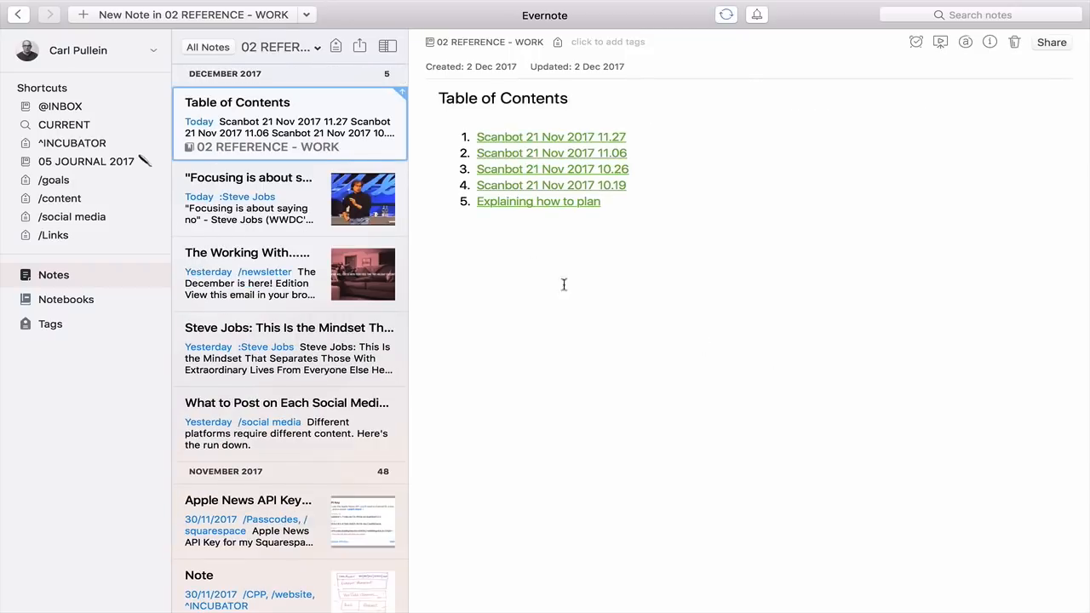
# - Follow the 'Explaining how to plan' link to its note, view it, and return to the Table of Contents note
pyautogui.click(522, 204)
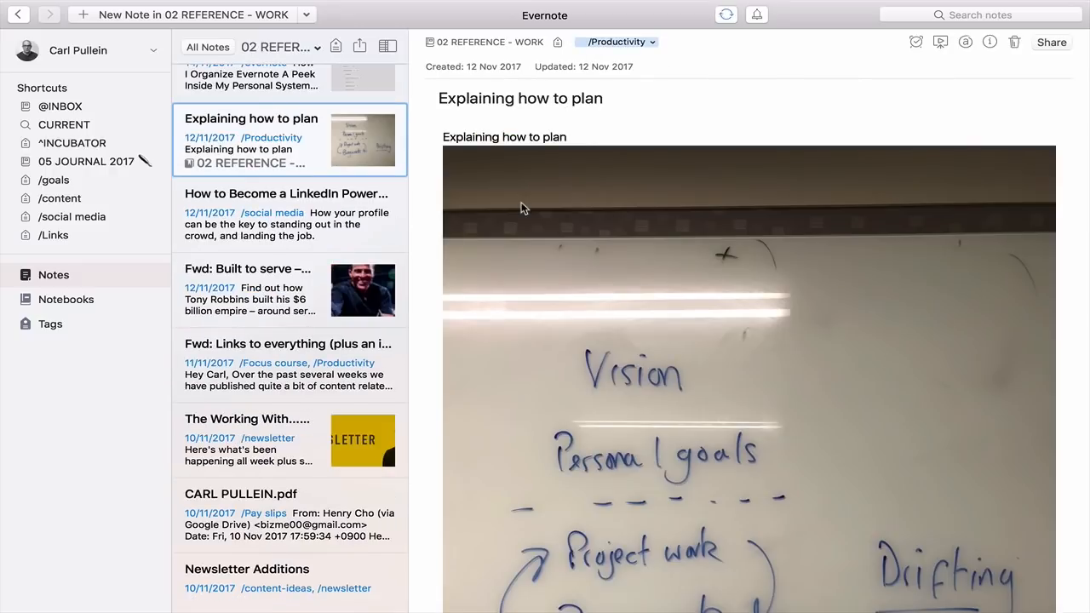
pyautogui.scroll(-5, 522, 206)
pyautogui.scroll(10, 272, 157)
pyautogui.click(262, 149)
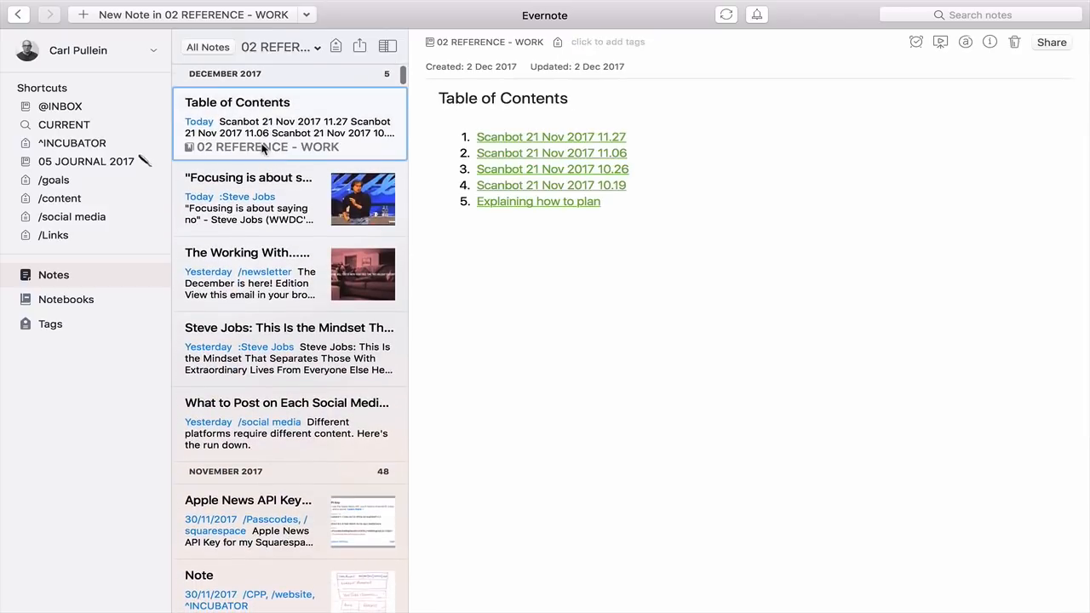
# - Retitle the Table of Contents note as 'Kyung Hee University Important Notes'
pyautogui.tripleClick(488, 95)
pyautogui.write('Kyu')
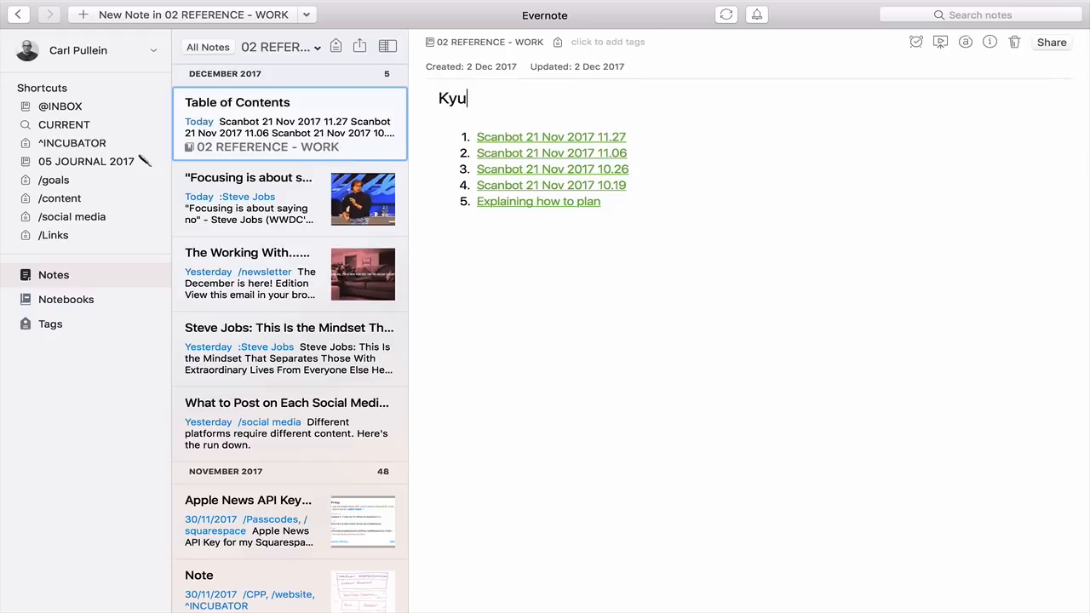
pyautogui.write('ng Hee Univers')
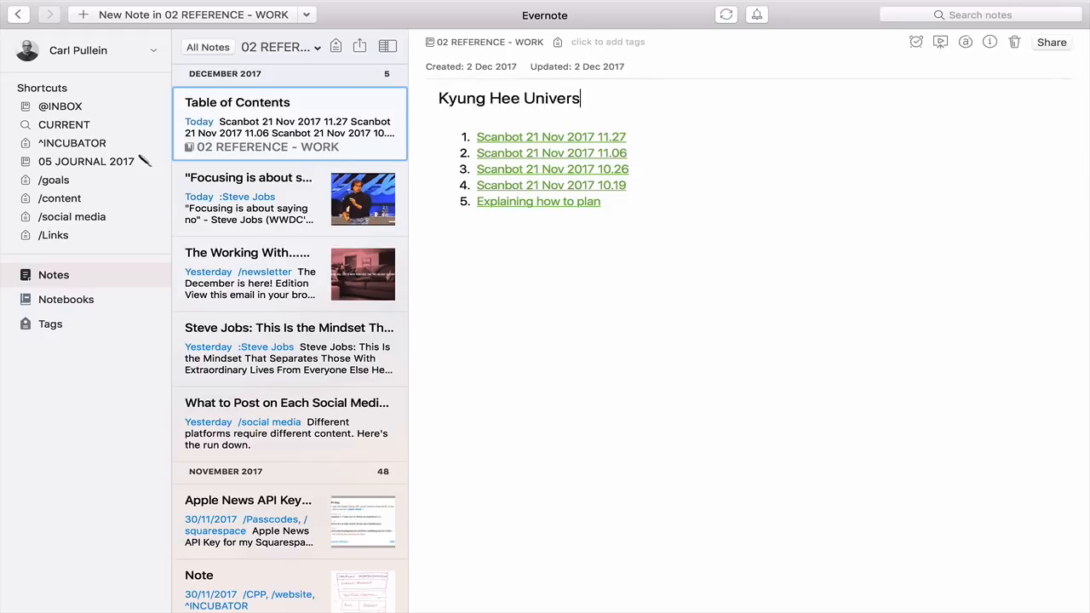
pyautogui.write('ity Important Notes')
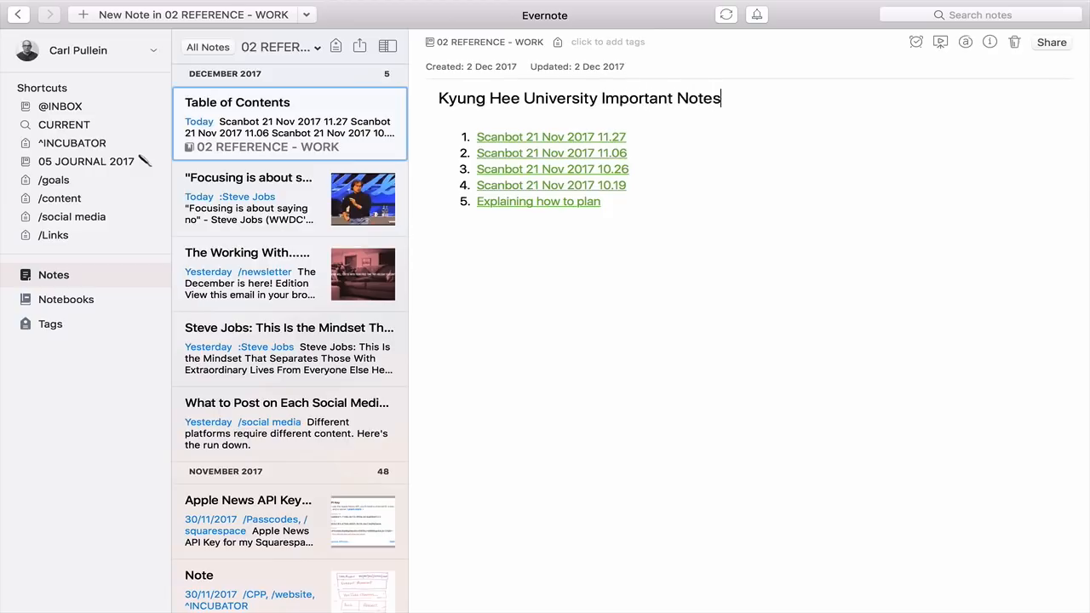
pyautogui.press('Return')
pyautogui.moveTo(267, 124); pyautogui.dragTo(99, 119)
pyautogui.click(100, 127)
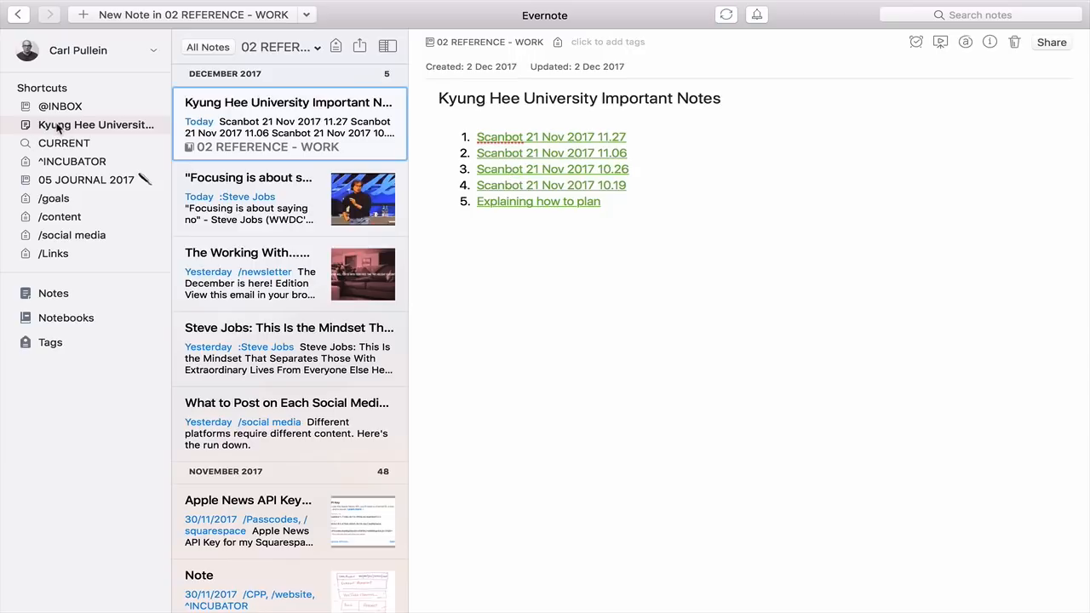
# - Remove the 'Kyung Hee University Important Notes' shortcut and delete the note itself
pyautogui.moveTo(57, 127); pyautogui.dragTo(592, 298)
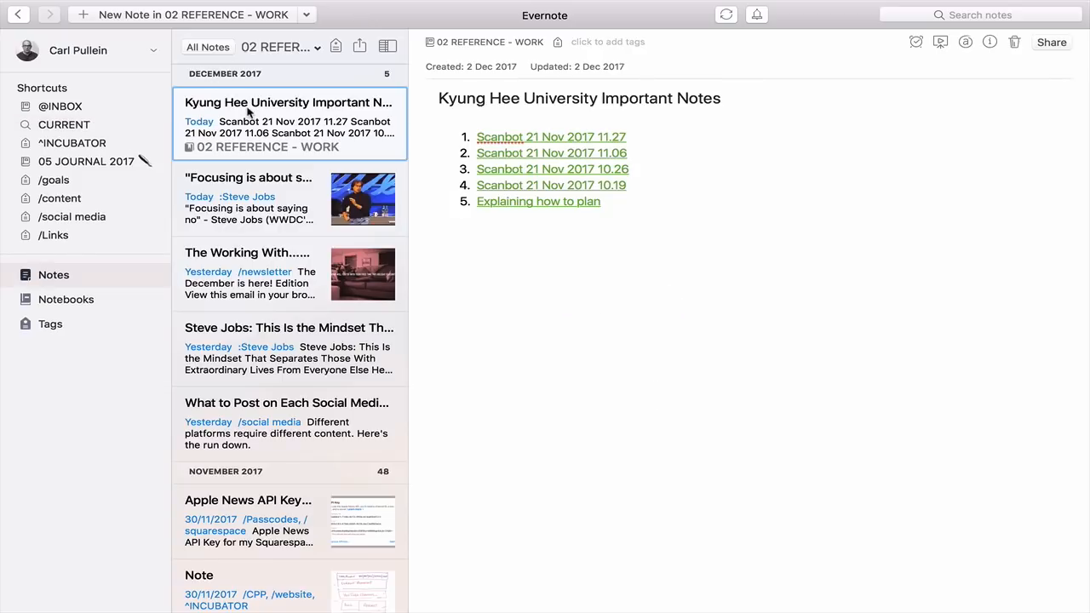
pyautogui.press('BackSpace')
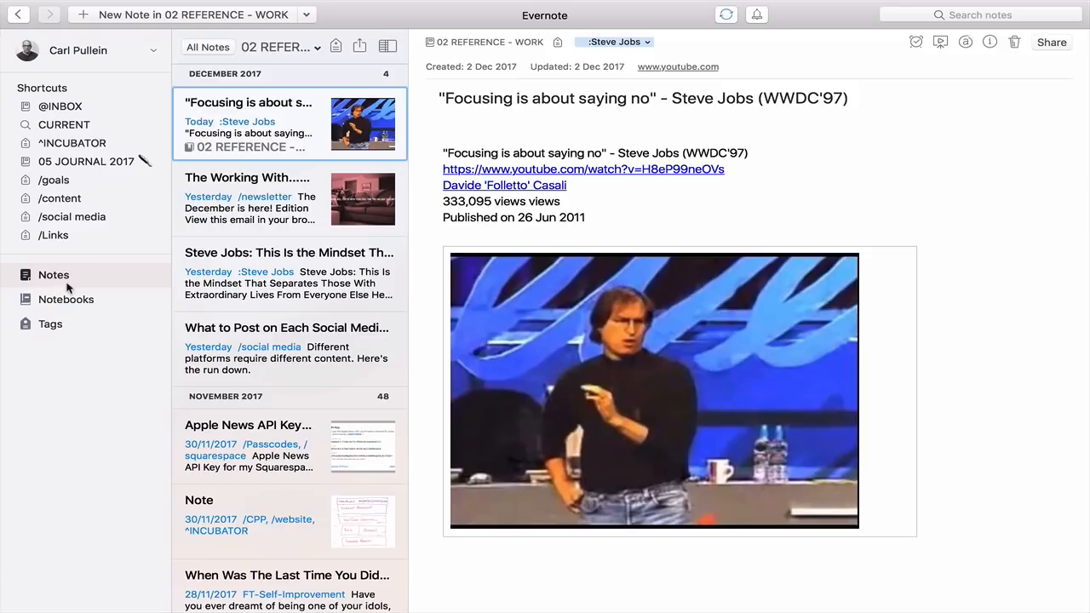
# - Show the notes from all notebooks and select only 'The Working With... Newsletter [Number 29]'
pyautogui.click(211, 47)
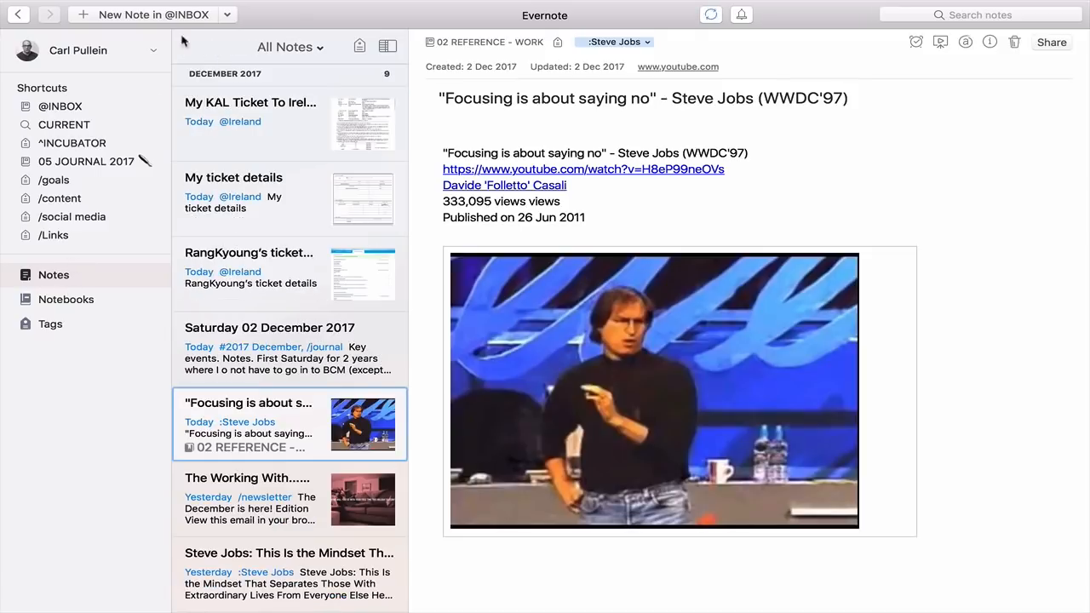
pyautogui.scroll(-20, 315, 326)
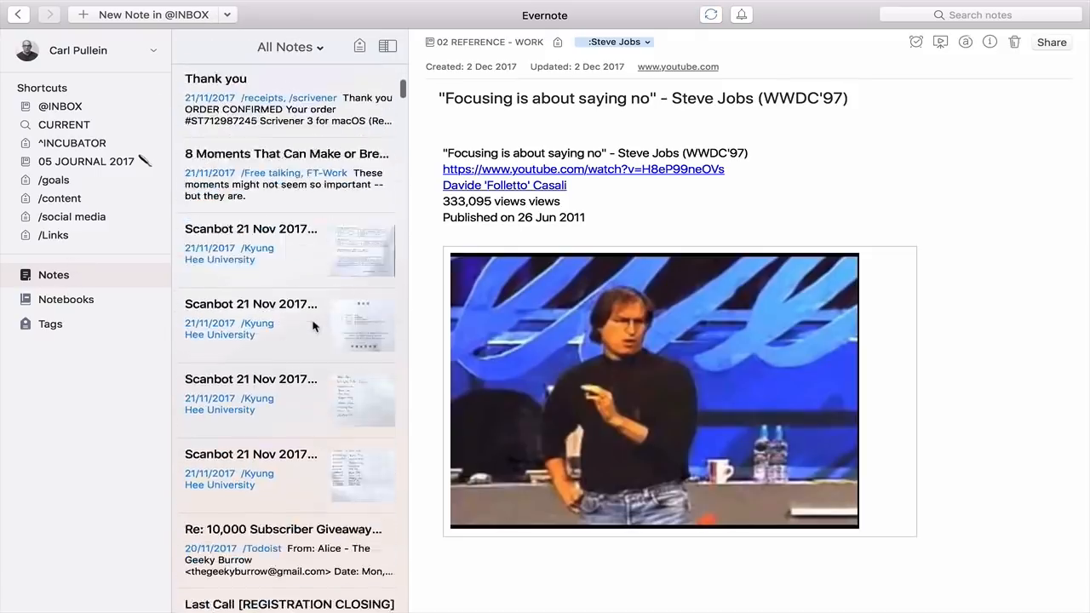
pyautogui.scroll(20, 315, 326)
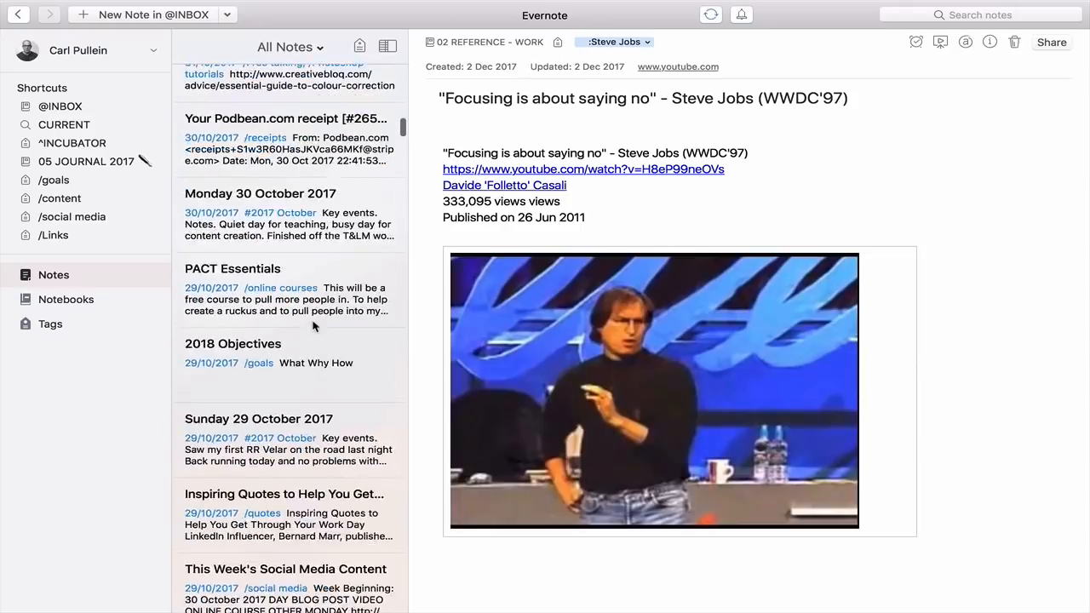
pyautogui.scroll(-5, 315, 326)
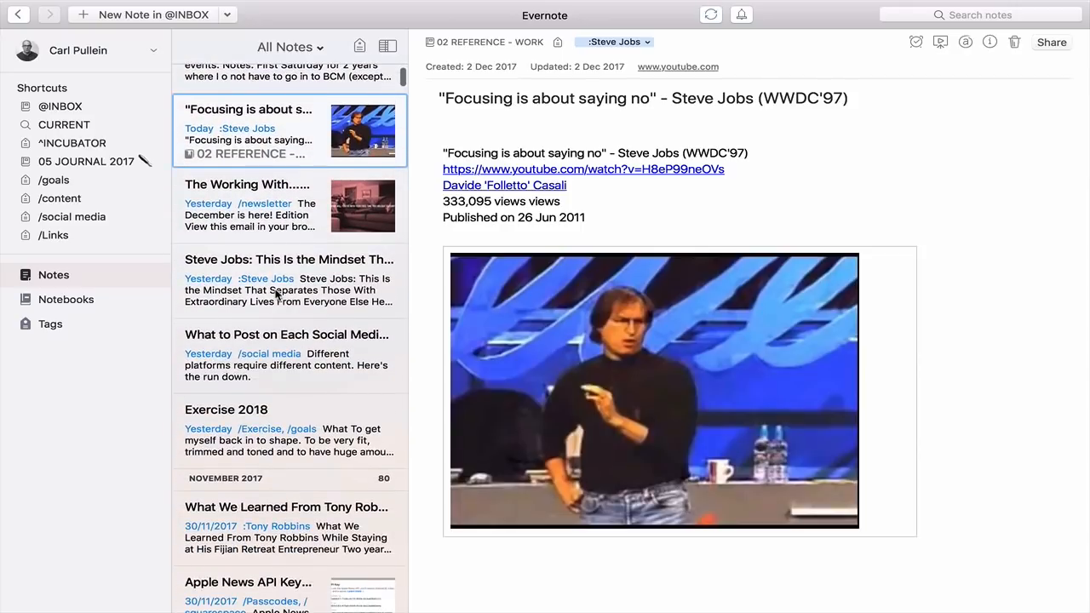
pyautogui.scroll(-1, 276, 294)
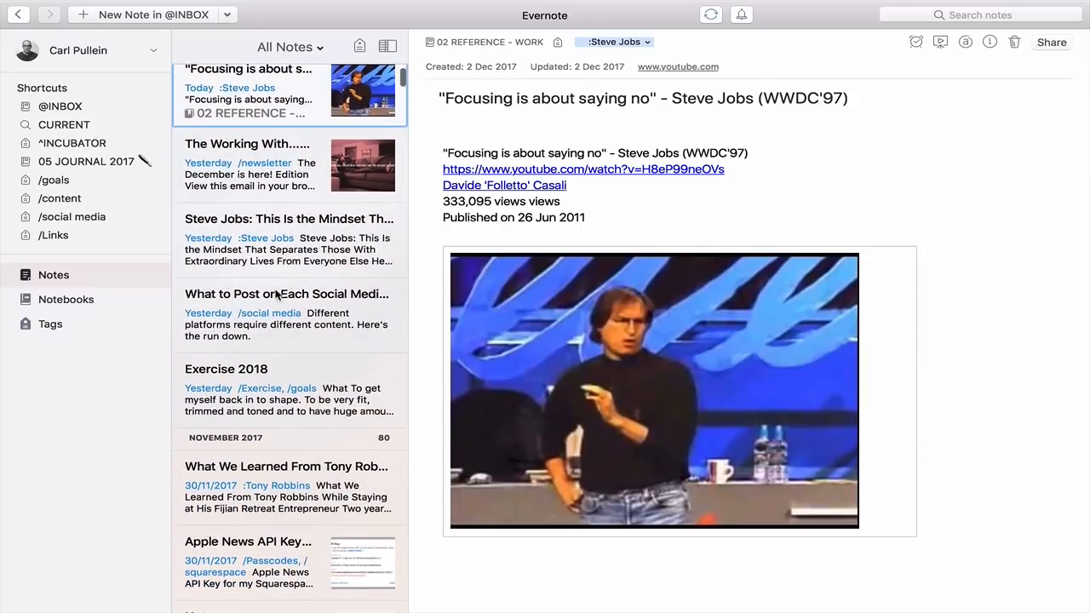
pyautogui.keyDown('super'); pyautogui.click(284, 187); pyautogui.keyUp('super')
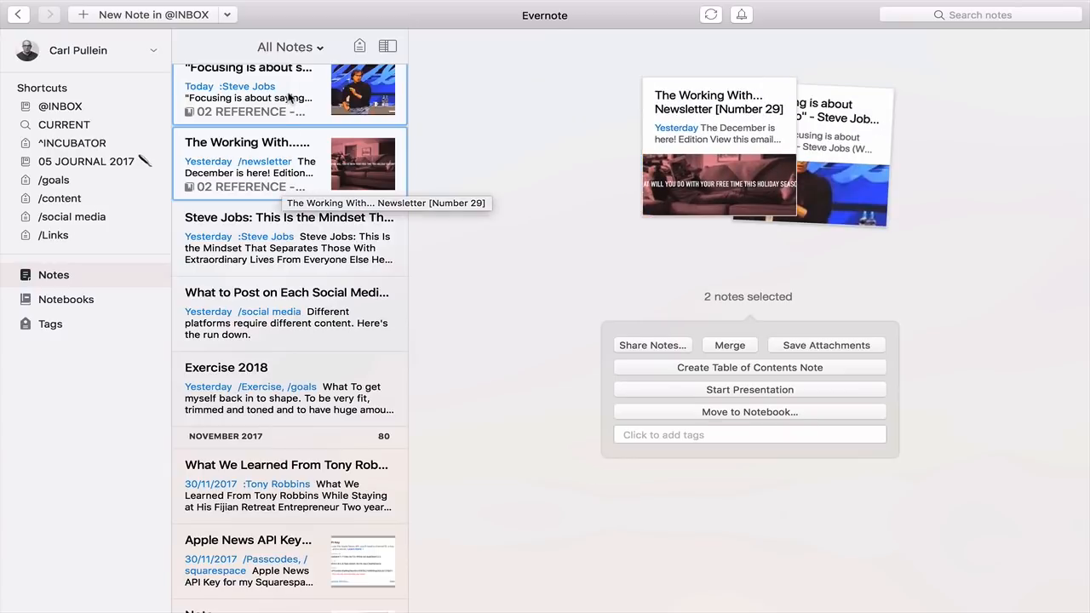
pyautogui.click(250, 167)
# - Add the 'What We Learned From Tony Robbins' and 'Exercise 2018' notes to the selection
pyautogui.scroll(-5, 250, 177)
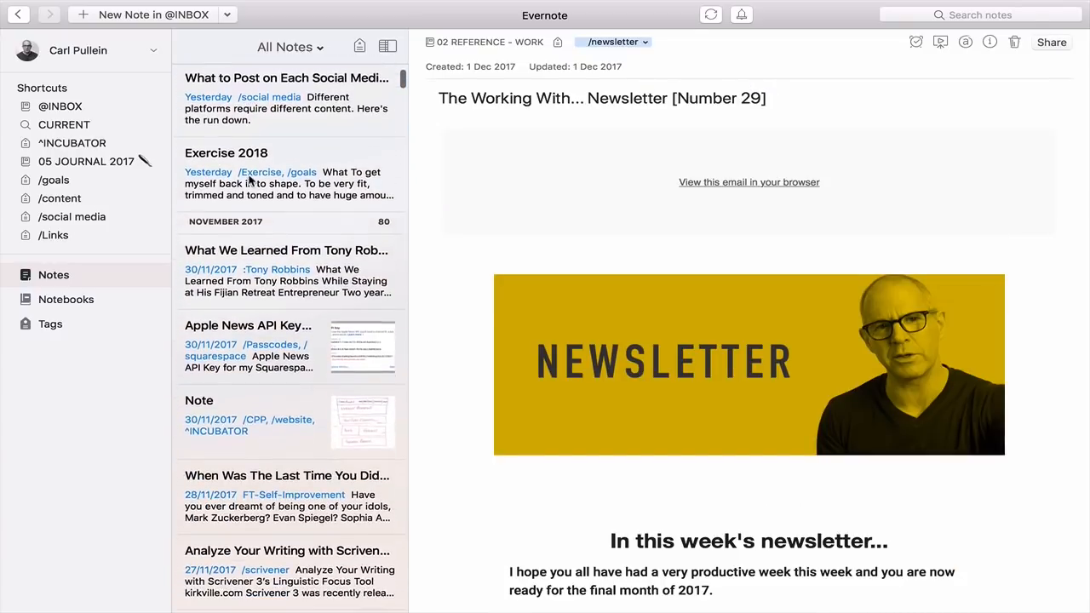
pyautogui.scroll(-1, 251, 178)
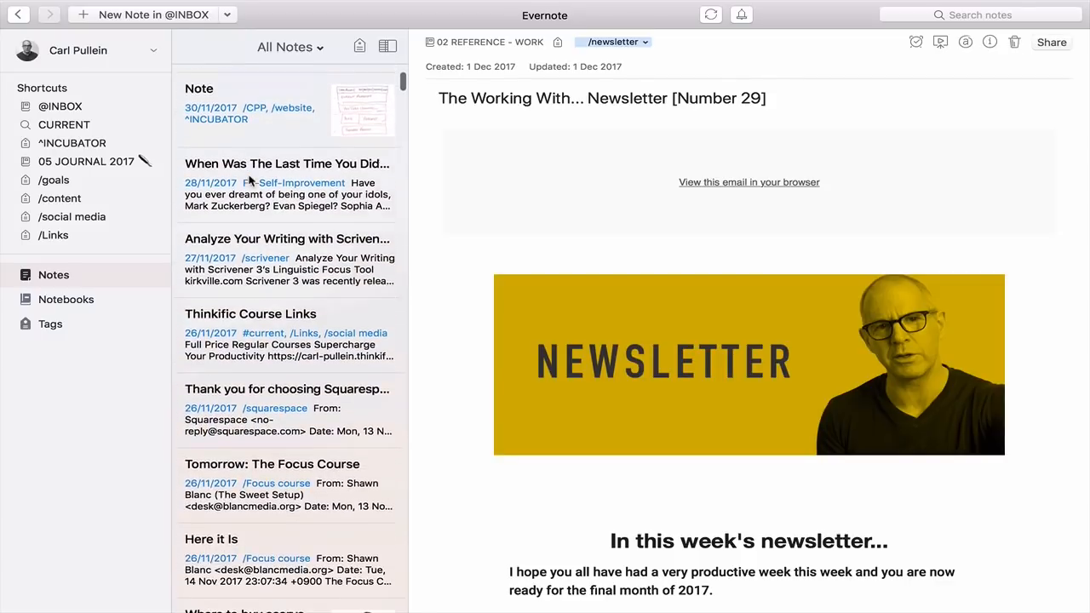
pyautogui.scroll(-3, 251, 179)
pyautogui.scroll(-8, 250, 177)
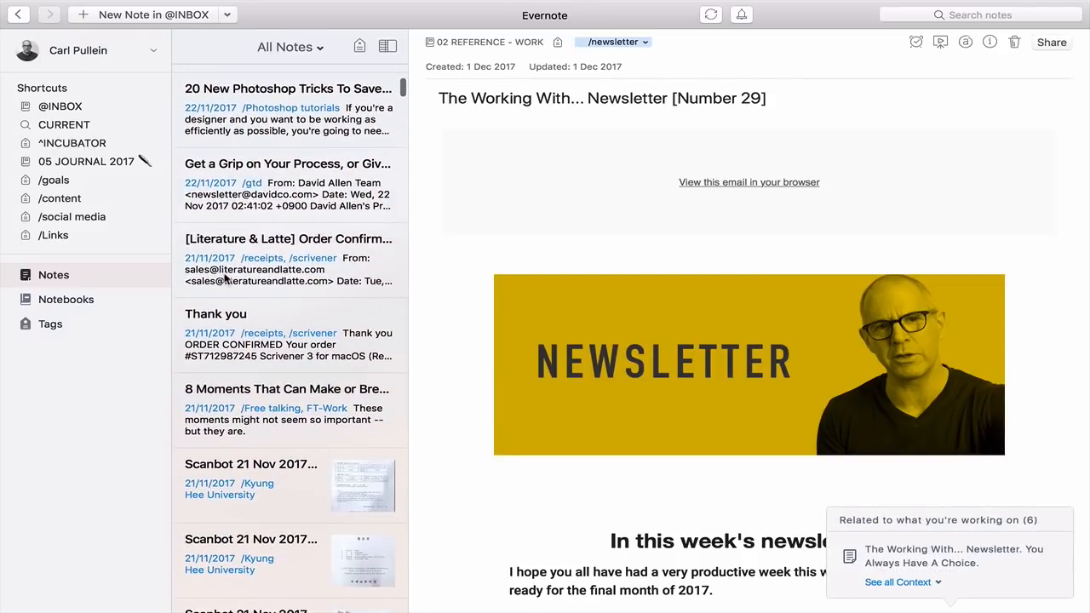
pyautogui.scroll(-1, 215, 329)
pyautogui.scroll(12, 216, 329)
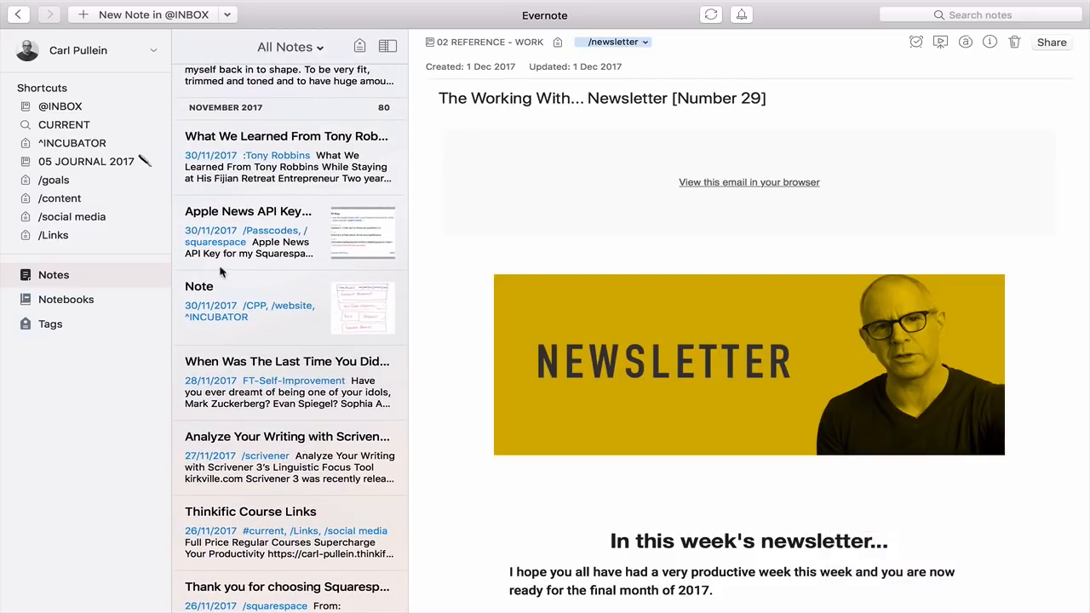
pyautogui.keyDown('super'); pyautogui.click(245, 174); pyautogui.keyUp('super')
pyautogui.scroll(3, 245, 175)
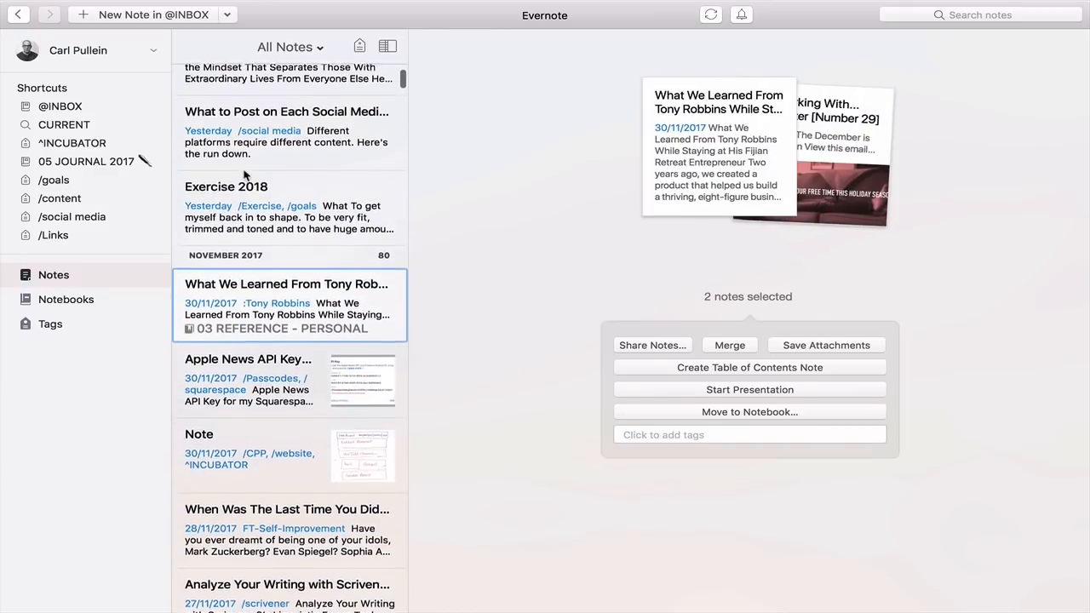
pyautogui.keyDown('super'); pyautogui.click(243, 202); pyautogui.keyUp('super')
# - Extend the selection with the 'Why Men Want to Dress Like James Bond' note and the '10 words' note from 29/06/2017
pyautogui.scroll(-10, 243, 205)
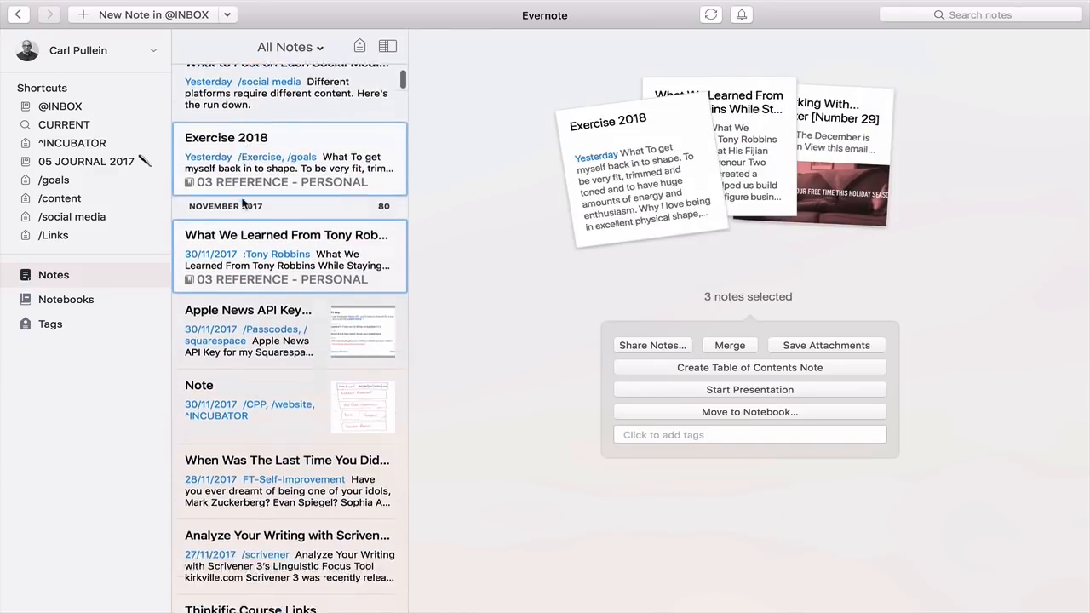
pyautogui.scroll(-15, 243, 205)
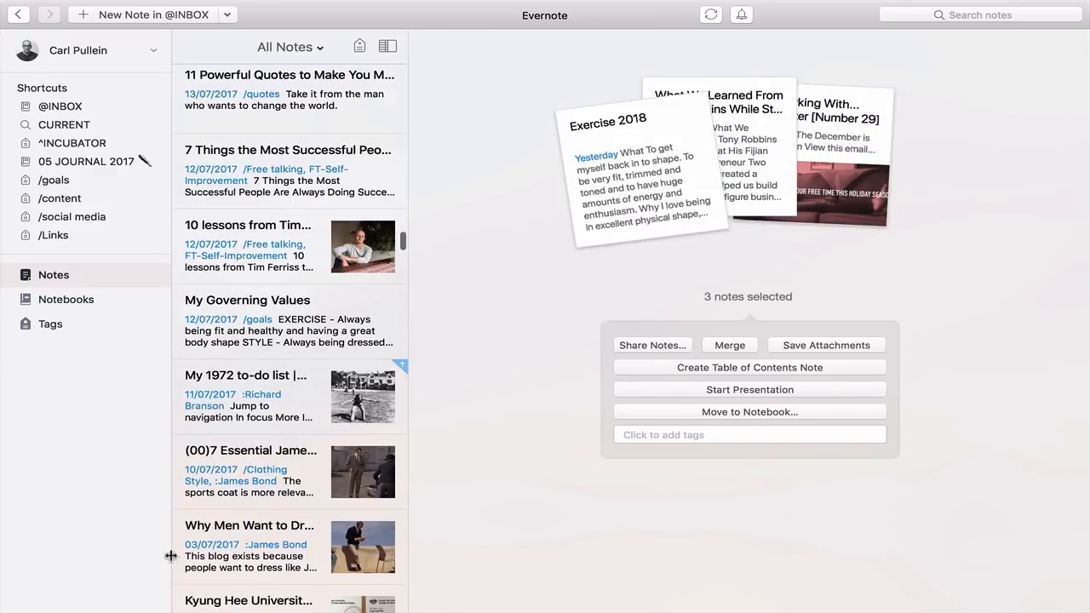
pyautogui.keyDown('super'); pyautogui.click(211, 547); pyautogui.keyUp('super')
pyautogui.scroll(-7, 211, 548)
pyautogui.scroll(5, 211, 548)
pyautogui.scroll(-6, 210, 548)
pyautogui.scroll(-3, 210, 548)
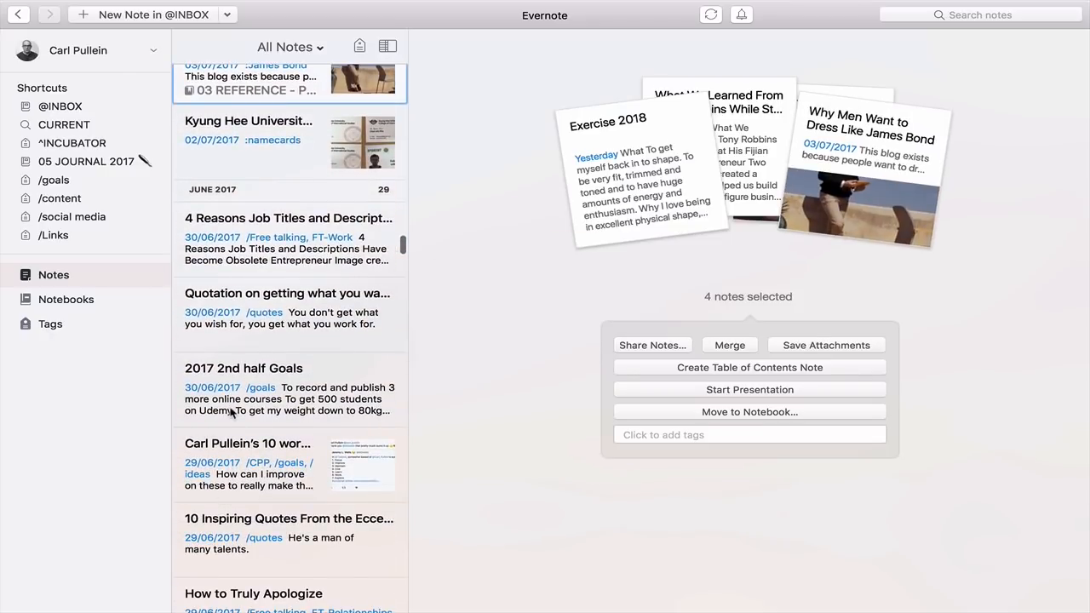
pyautogui.keyDown('super'); pyautogui.click(224, 460); pyautogui.keyUp('super')
# - Include the 'Jason Statham Inspiration' and '7 Big Myths About Success You Need to Ignore' notes in the selection
pyautogui.scroll(-12, 224, 460)
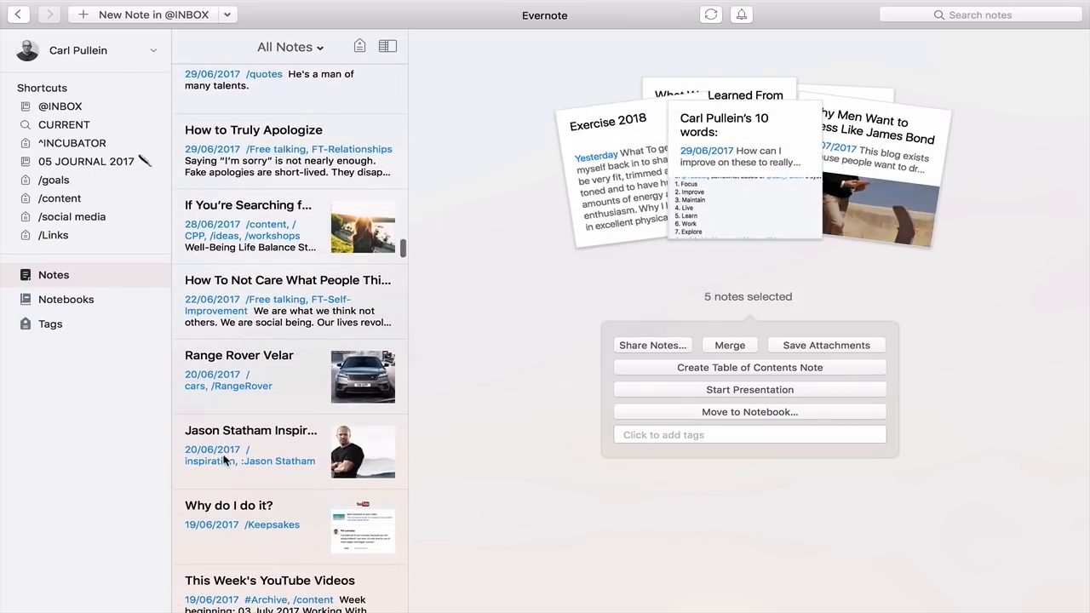
pyautogui.keyDown('super'); pyautogui.click(224, 459); pyautogui.keyUp('super')
pyautogui.scroll(-7, 233, 439)
pyautogui.scroll(-4, 235, 430)
pyautogui.keyDown('super'); pyautogui.click(212, 474); pyautogui.keyUp('super')
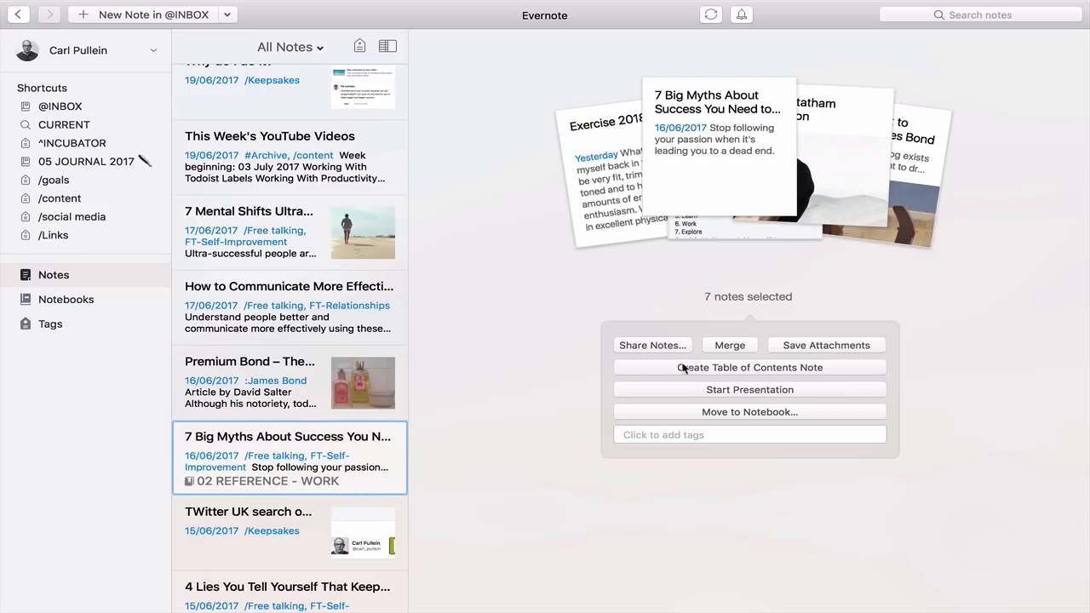
# - Create a table of contents note from the selected notes and open its '7 Big Myths About Success You Need to Ignore' link
pyautogui.click(729, 368)
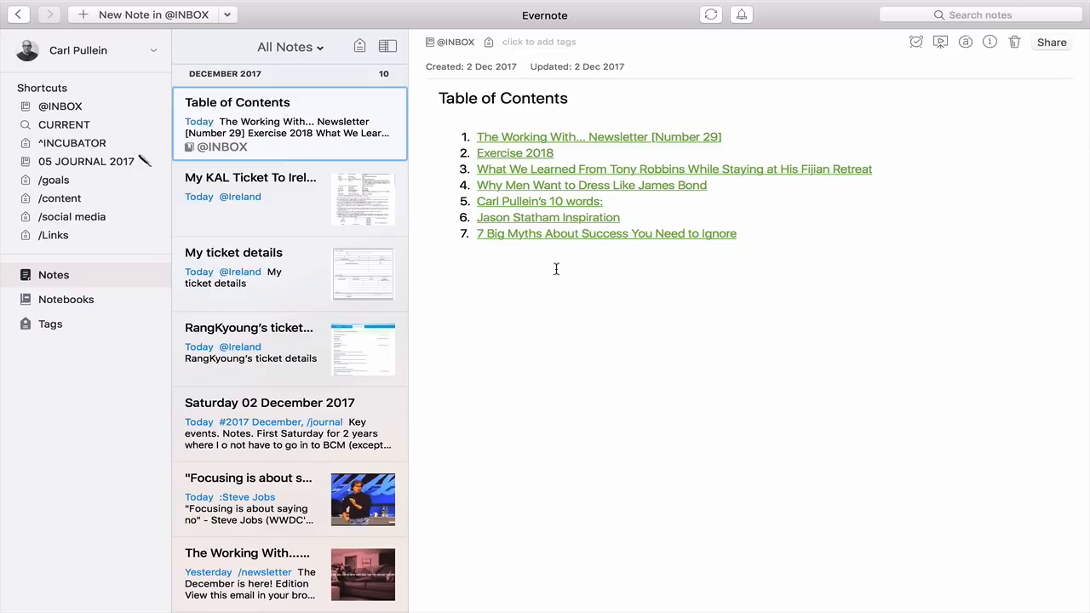
pyautogui.click(590, 234)
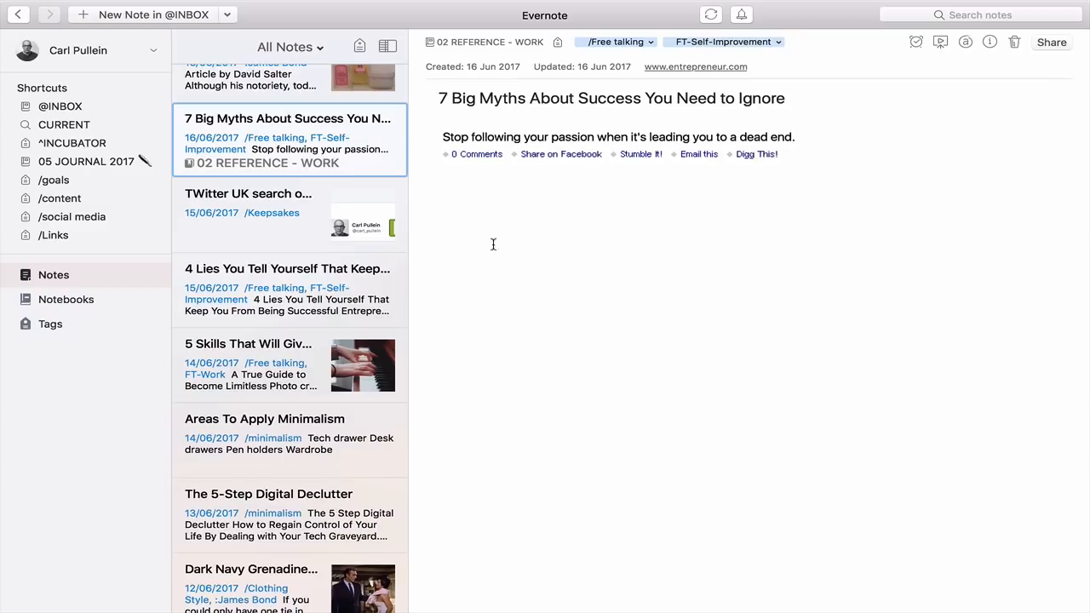
# - Open the newest 'Table of Contents' note in the note list and retitle it 'Congtent'
pyautogui.scroll(10, 310, 226)
pyautogui.scroll(15, 311, 226)
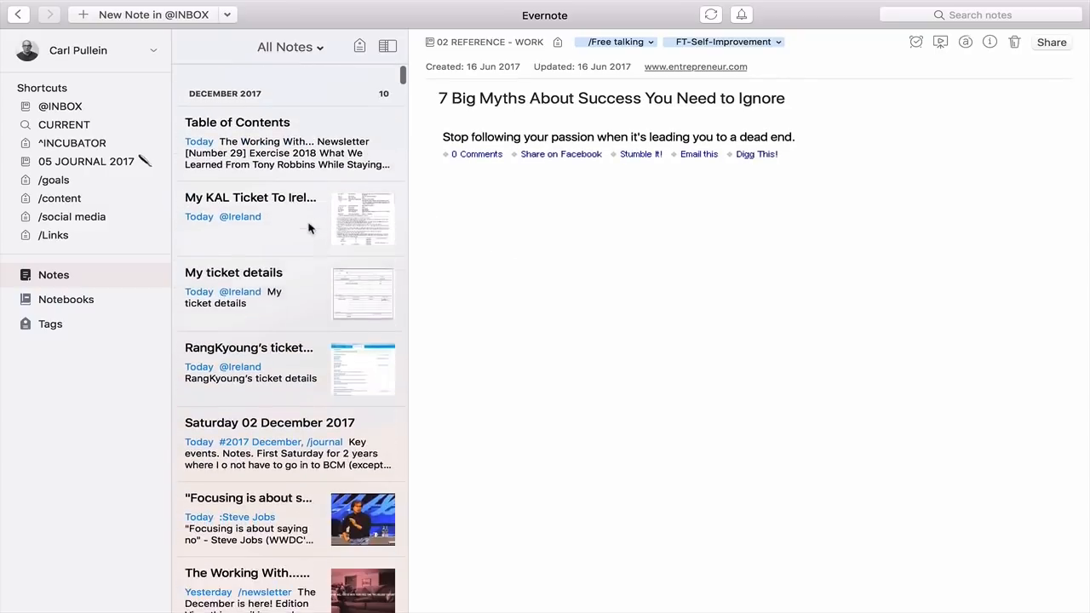
pyautogui.click(267, 143)
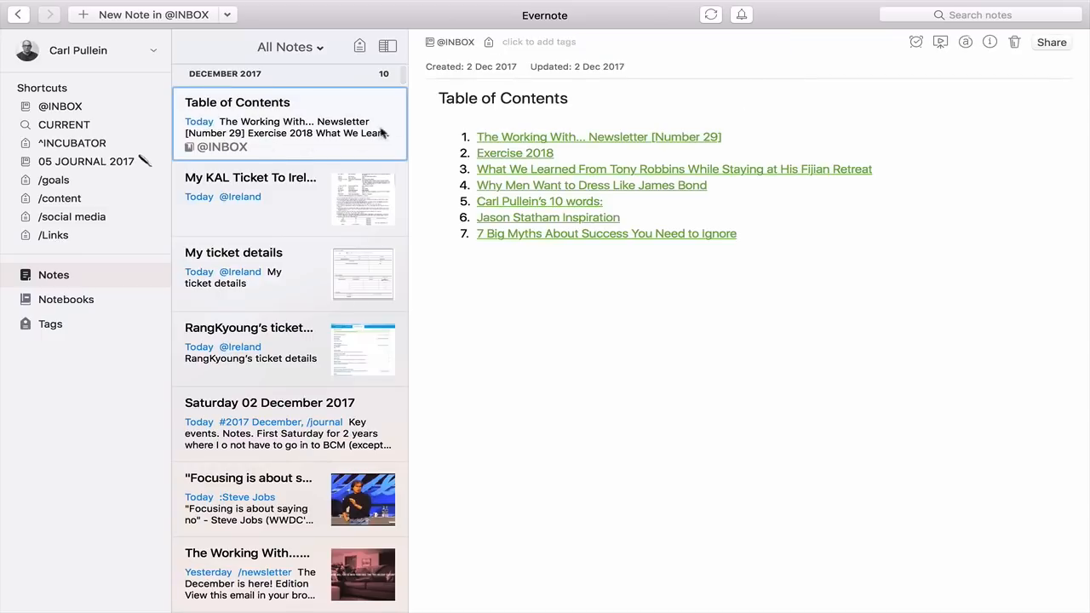
pyautogui.tripleClick(475, 96)
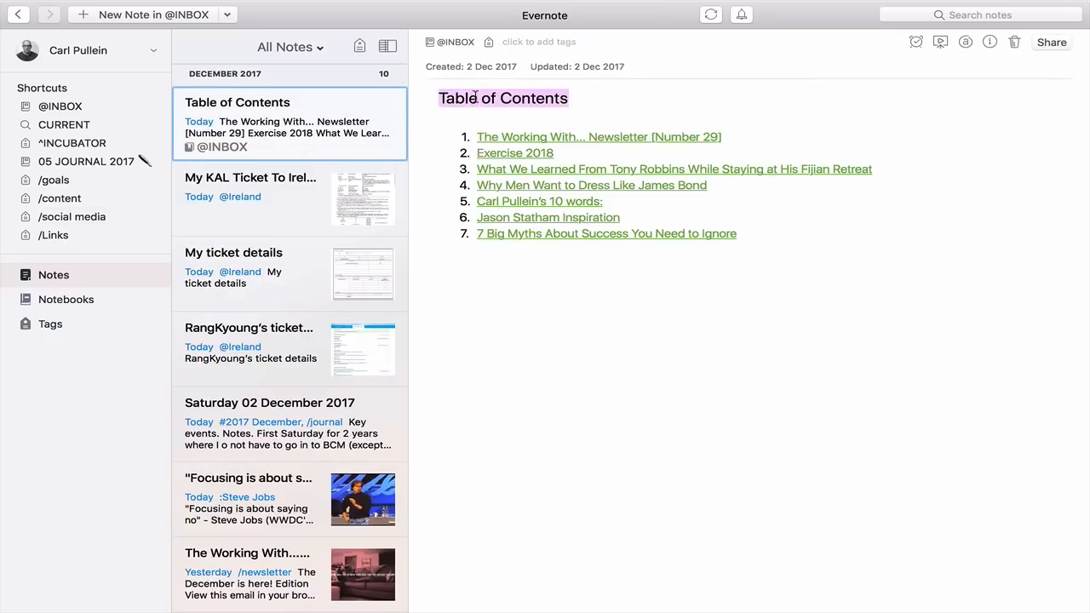
pyautogui.press('BackSpace')
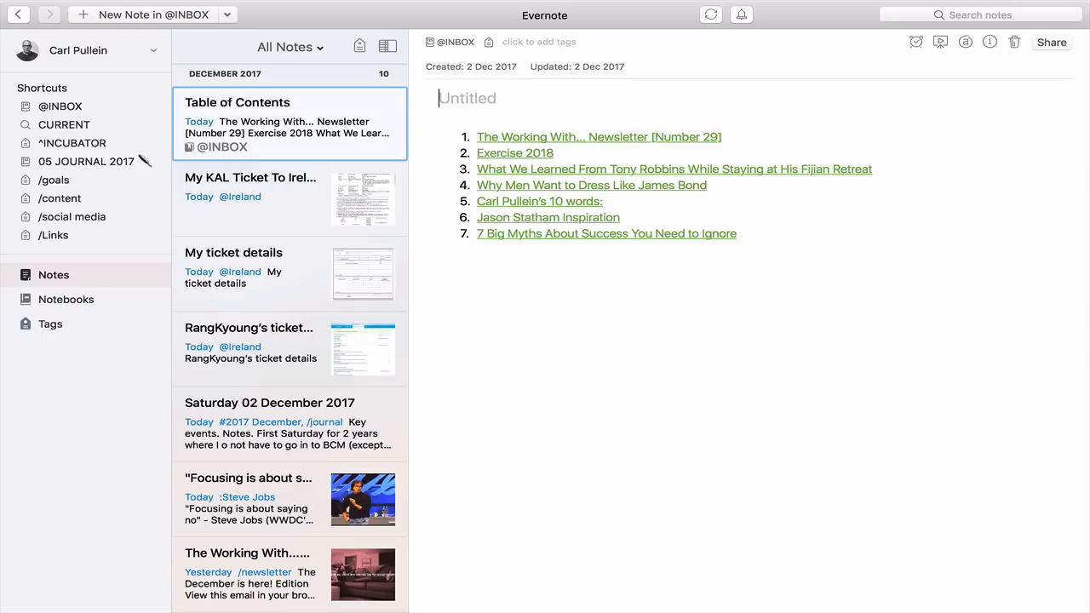
pyautogui.write('Congtent')
pyautogui.click(508, 317)
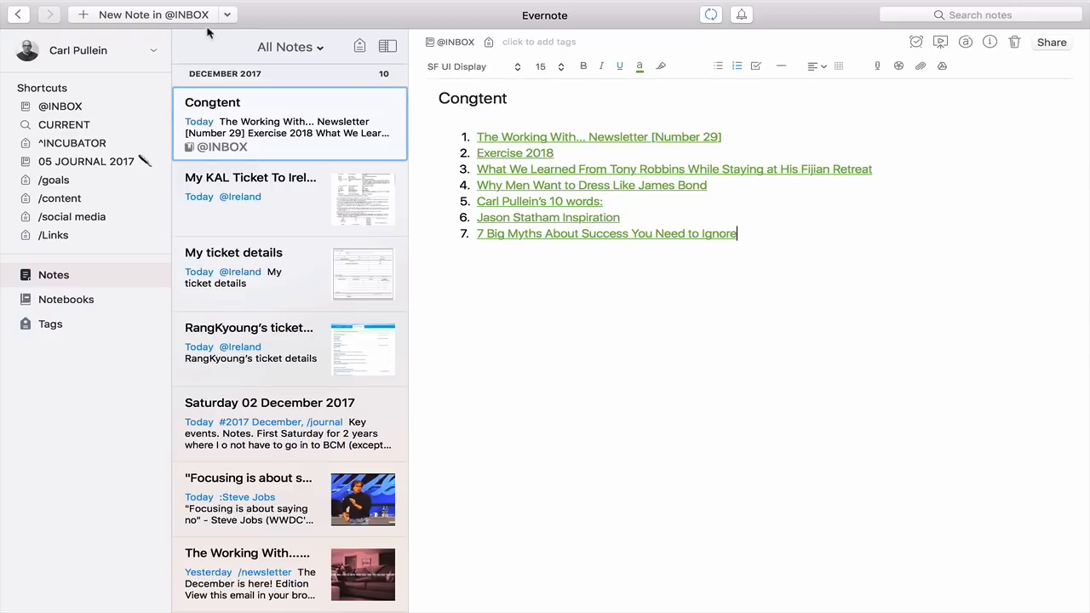
# - Add the 'Congtent' note to the shortcuts between CURRENT and ^INCUBATOR, and remove that shortcut again
pyautogui.moveTo(264, 125); pyautogui.dragTo(122, 132)
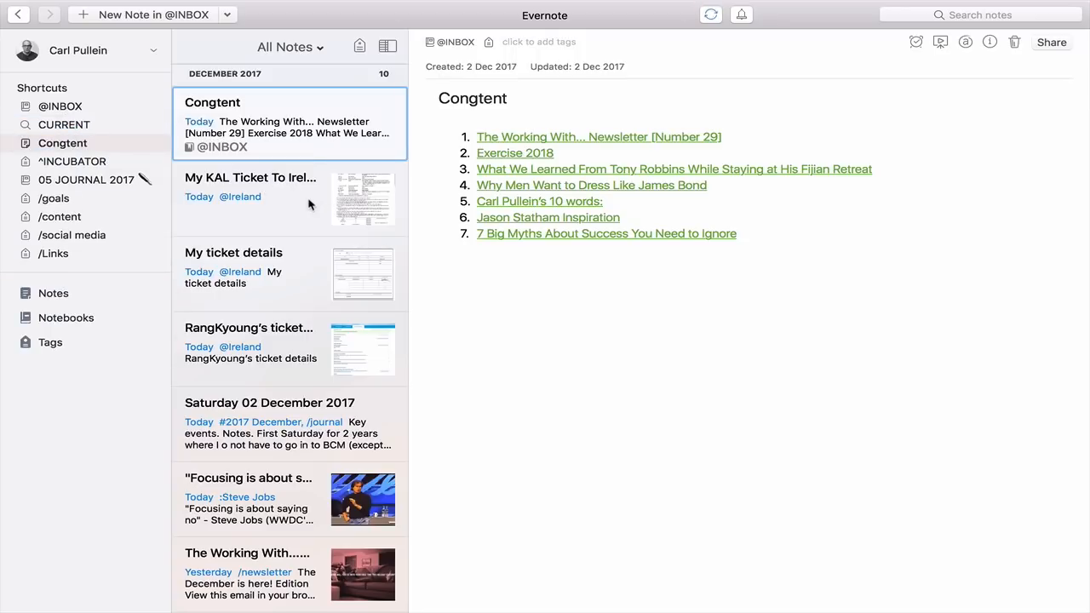
pyautogui.moveTo(59, 150); pyautogui.dragTo(550, 410)
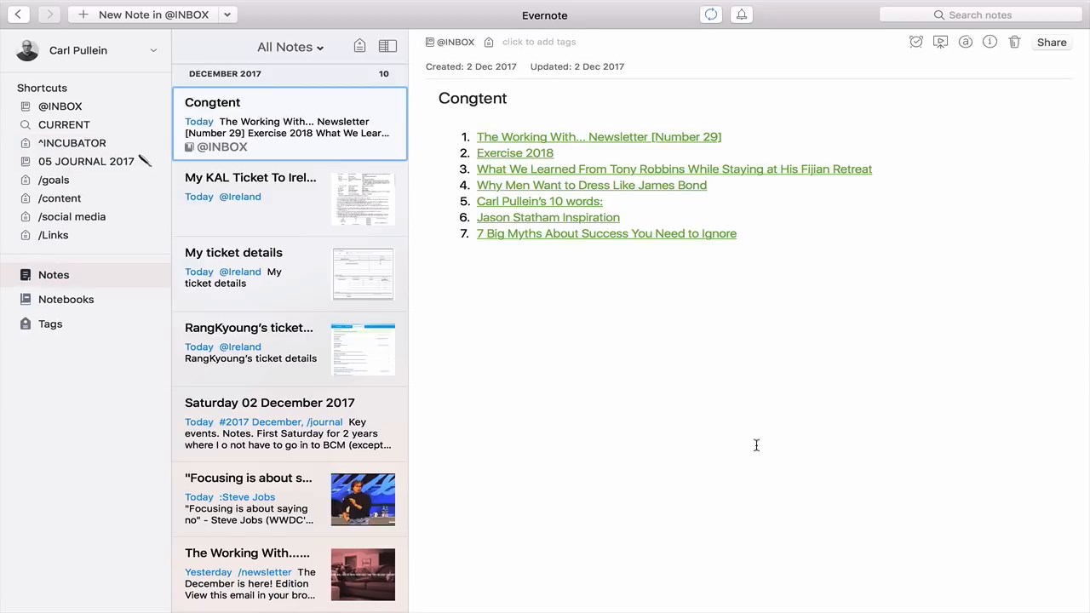